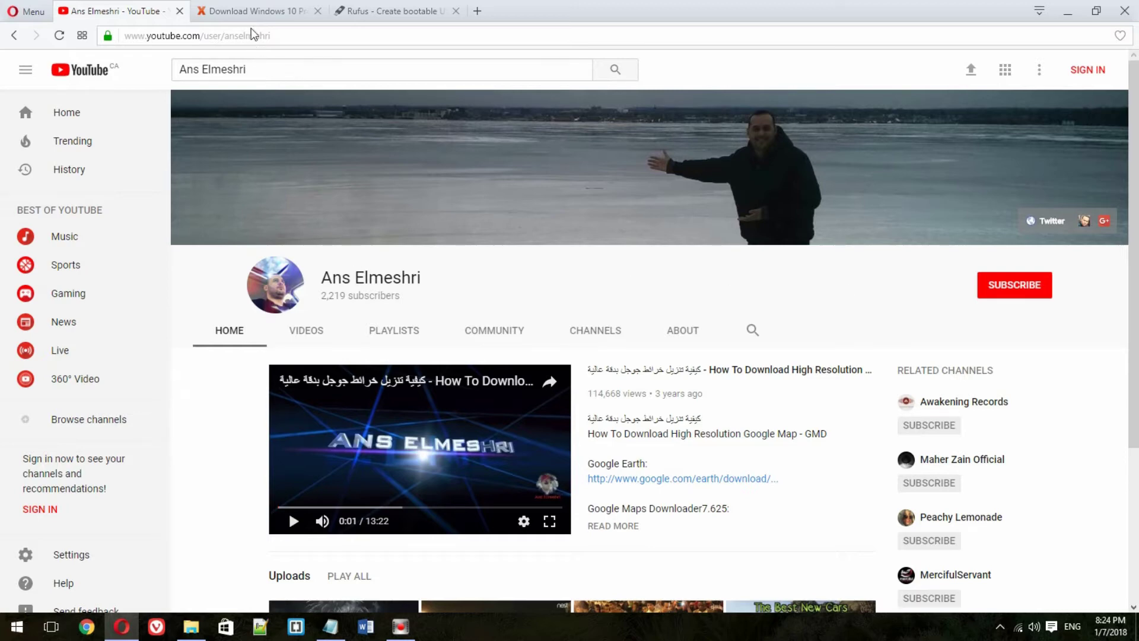
Switch Opera to the 'Download Windows 10 Pro' torrent tab
{"action": "left_click", "coordinate": [236, 12]}
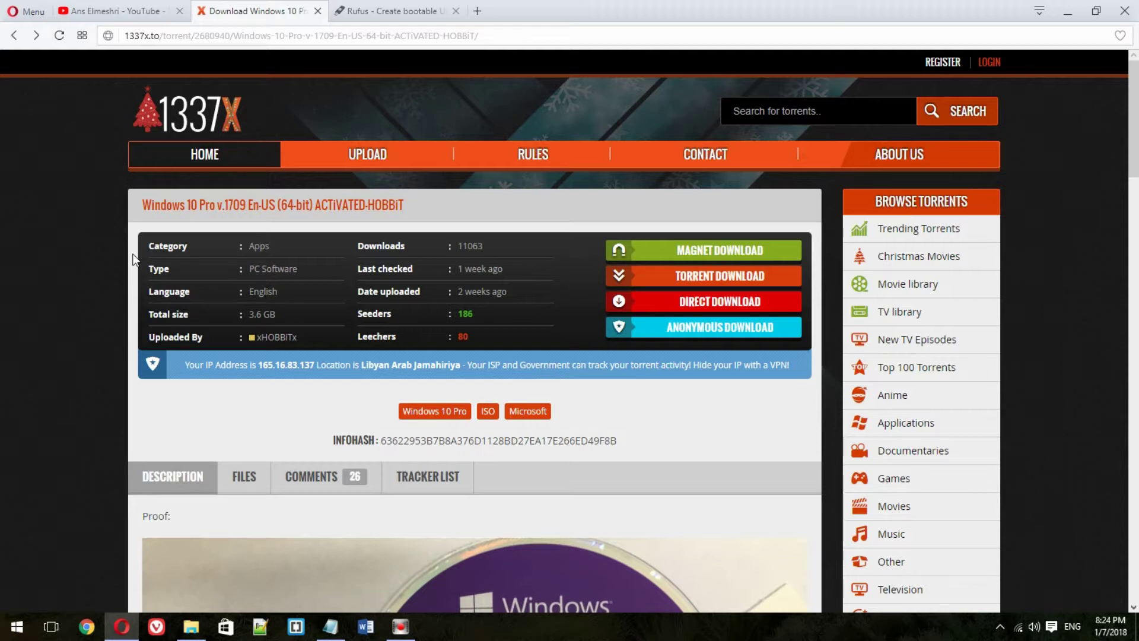
Switch Opera to the 'Rufus - Create bootable USB' tab
{"action": "left_click", "coordinate": [388, 10]}
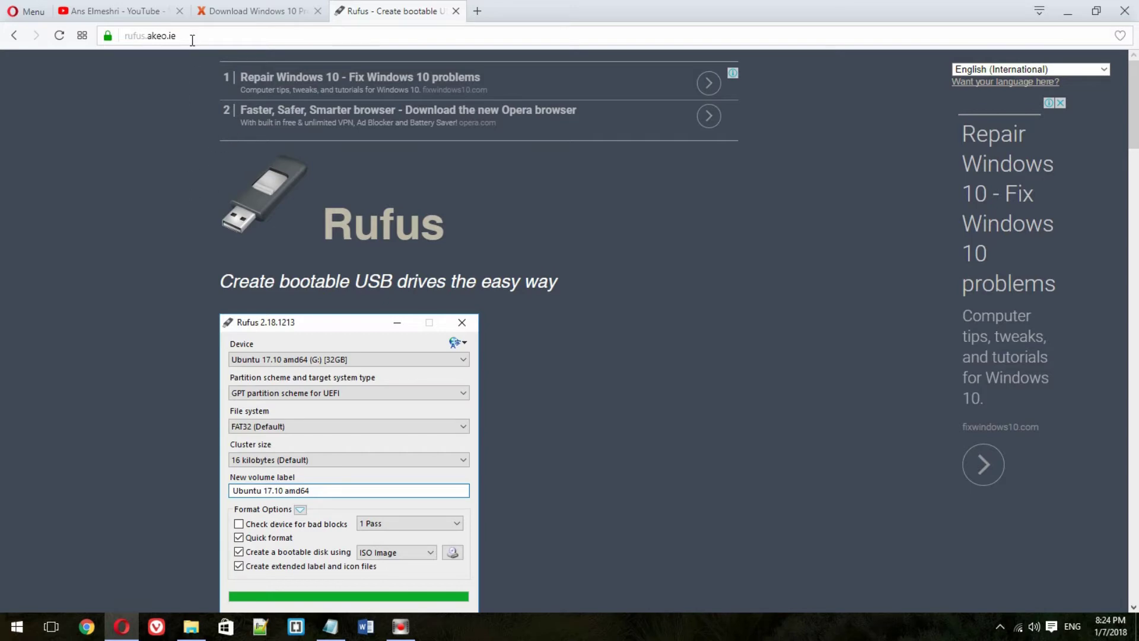
{"action": "scroll", "coordinate": [160, 262], "scroll_direction": "down", "scroll_amount": 1}
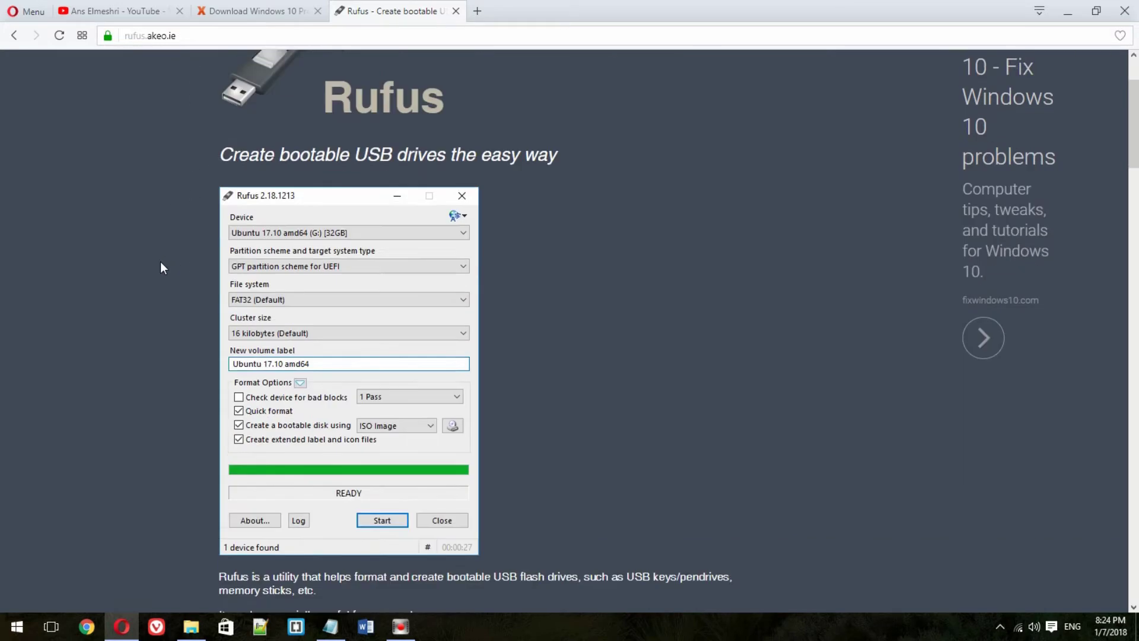
{"action": "scroll", "coordinate": [161, 262], "scroll_direction": "down", "scroll_amount": 3}
{"action": "scroll", "coordinate": [160, 262], "scroll_direction": "down", "scroll_amount": 2}
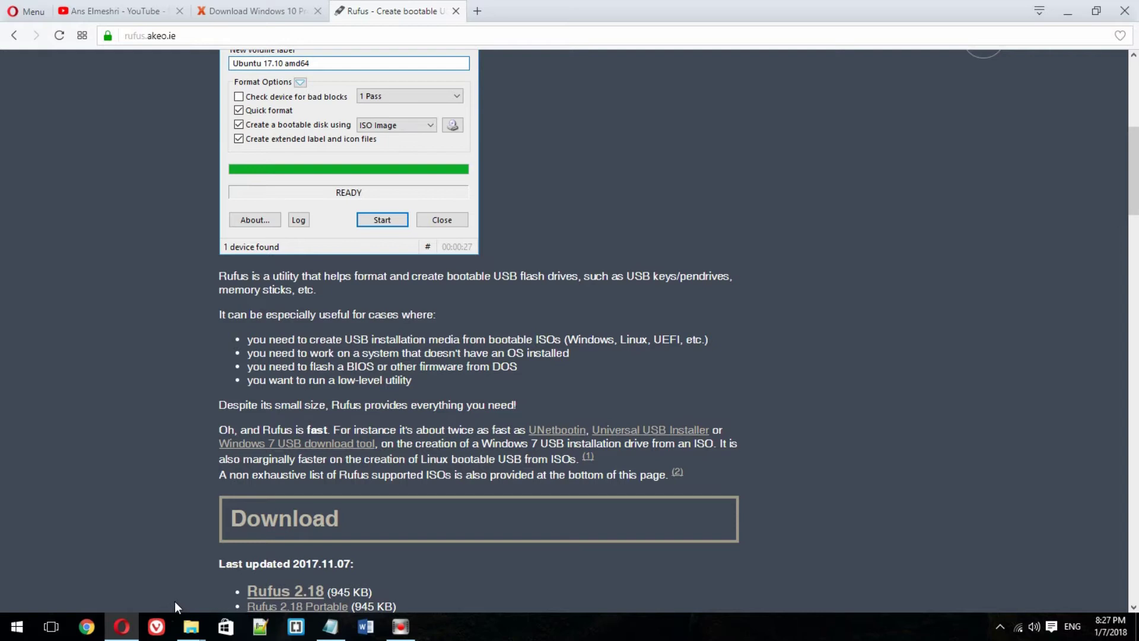
Bring up the File Explorer folder that holds Rufus 2.18.exe
{"action": "mouse_move", "coordinate": [191, 627]}
{"action": "left_click", "coordinate": [142, 554]}
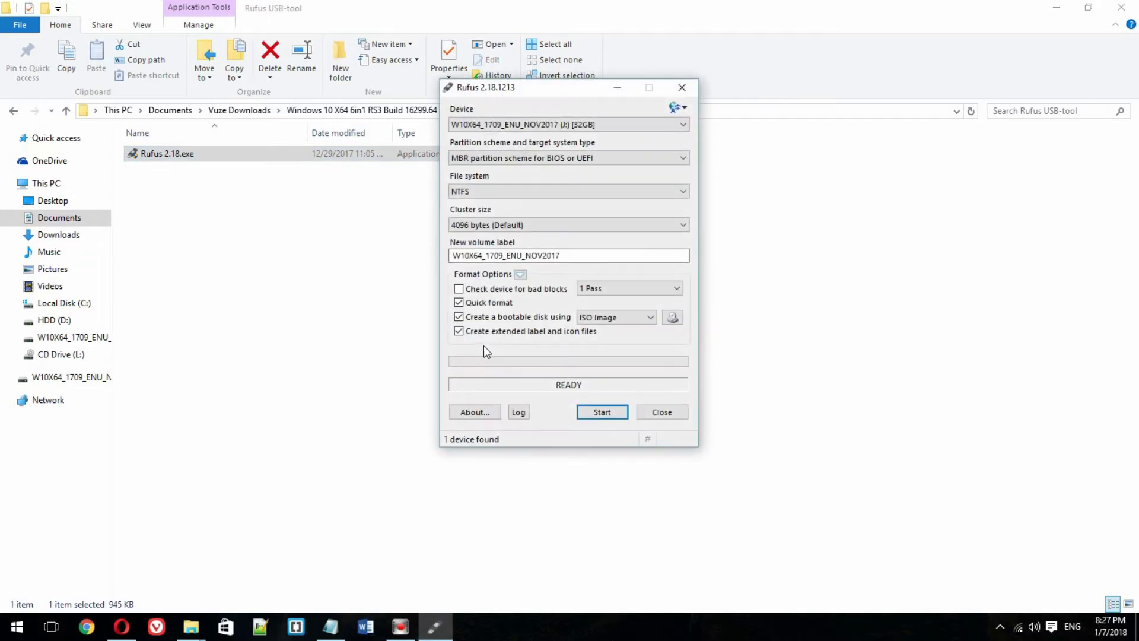
Move the Rufus window aside and keep ISO Image as the bootable disk type
{"action": "left_click_drag", "start_coordinate": [587, 100], "coordinate": [522, 167]}
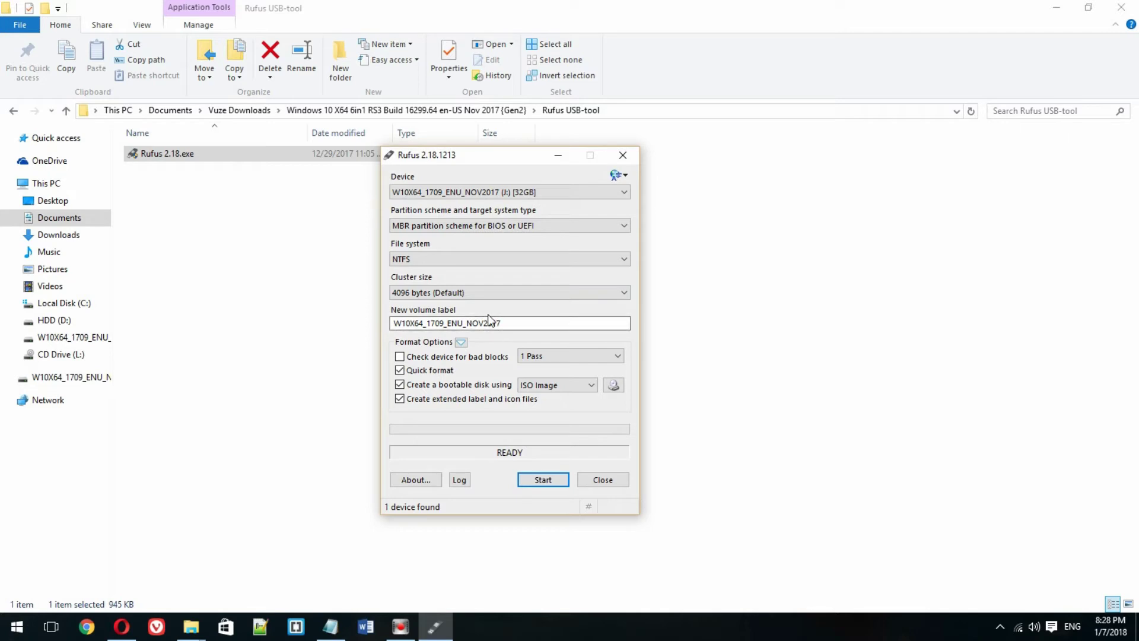
{"action": "left_click", "coordinate": [587, 388]}
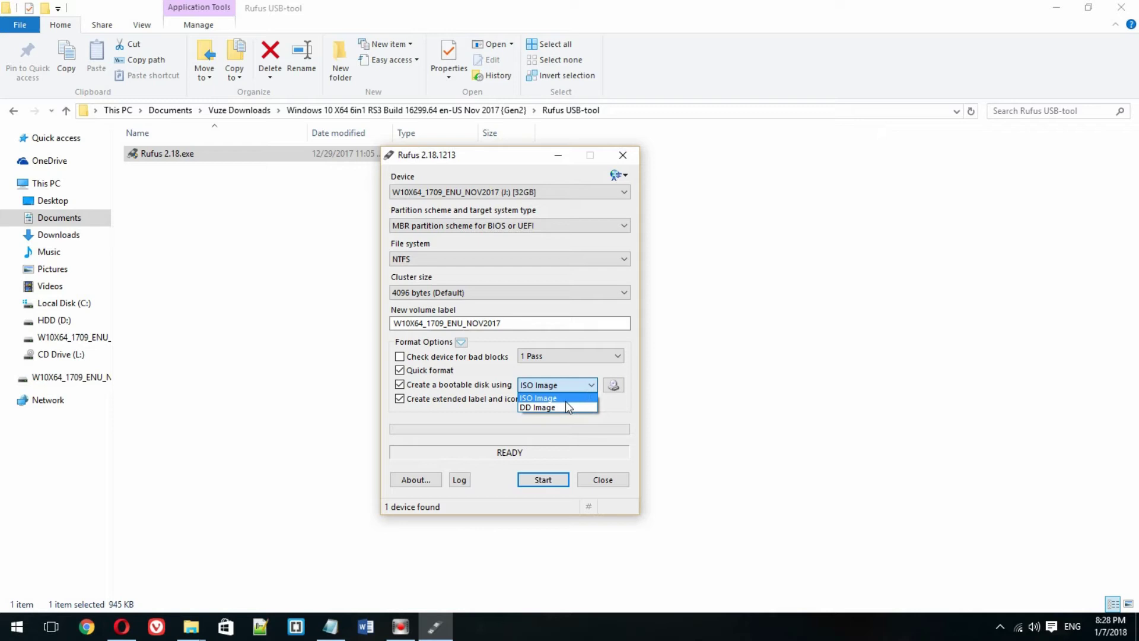
{"action": "left_click", "coordinate": [566, 401]}
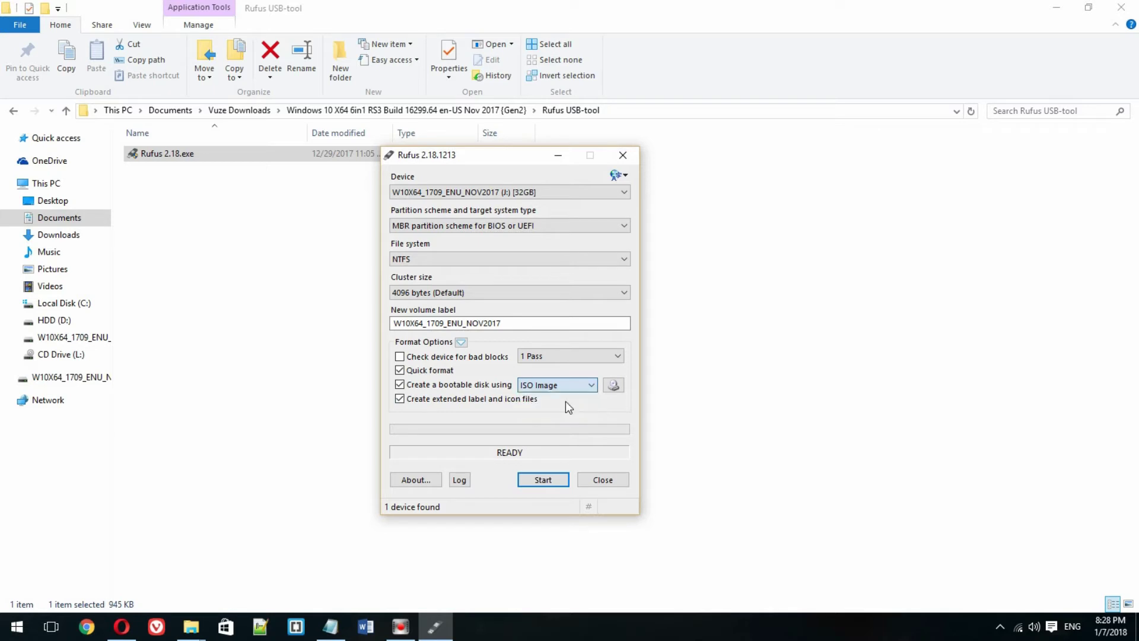
Load W10X64.1709.ENU.NOV2017.ISO as the Rufus source image
{"action": "left_click", "coordinate": [614, 385]}
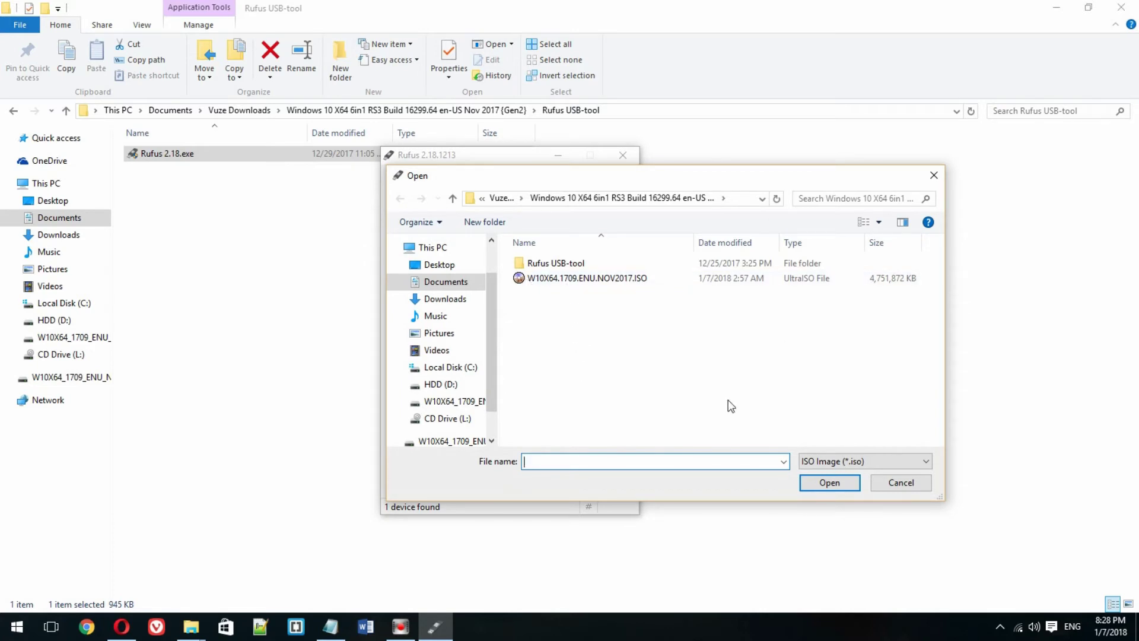
{"action": "left_click", "coordinate": [580, 284]}
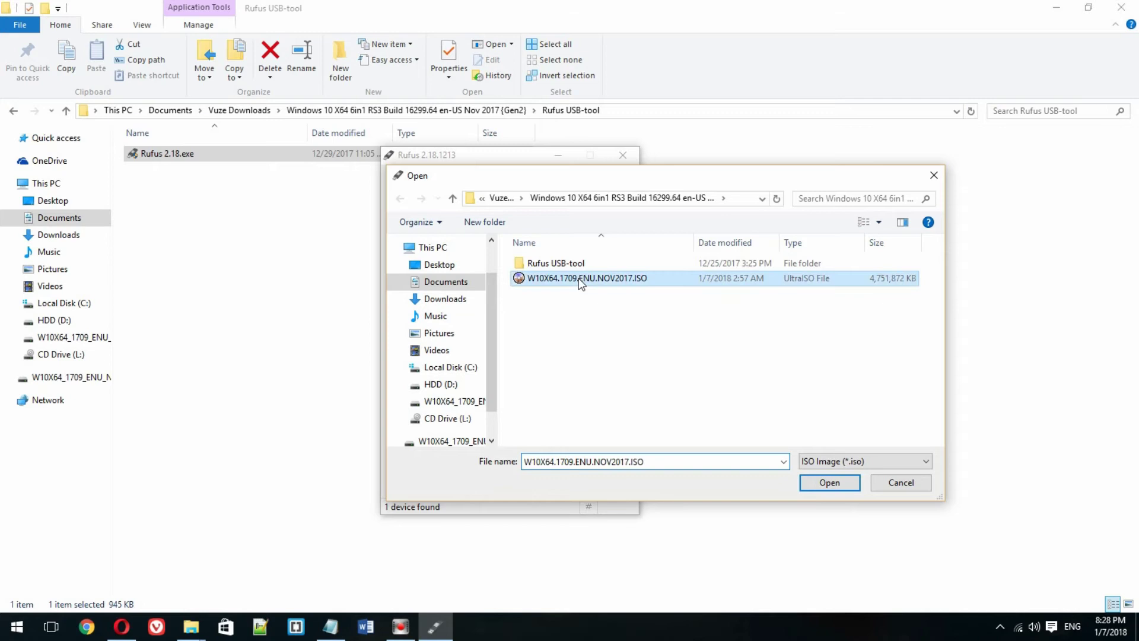
{"action": "left_click", "coordinate": [829, 483]}
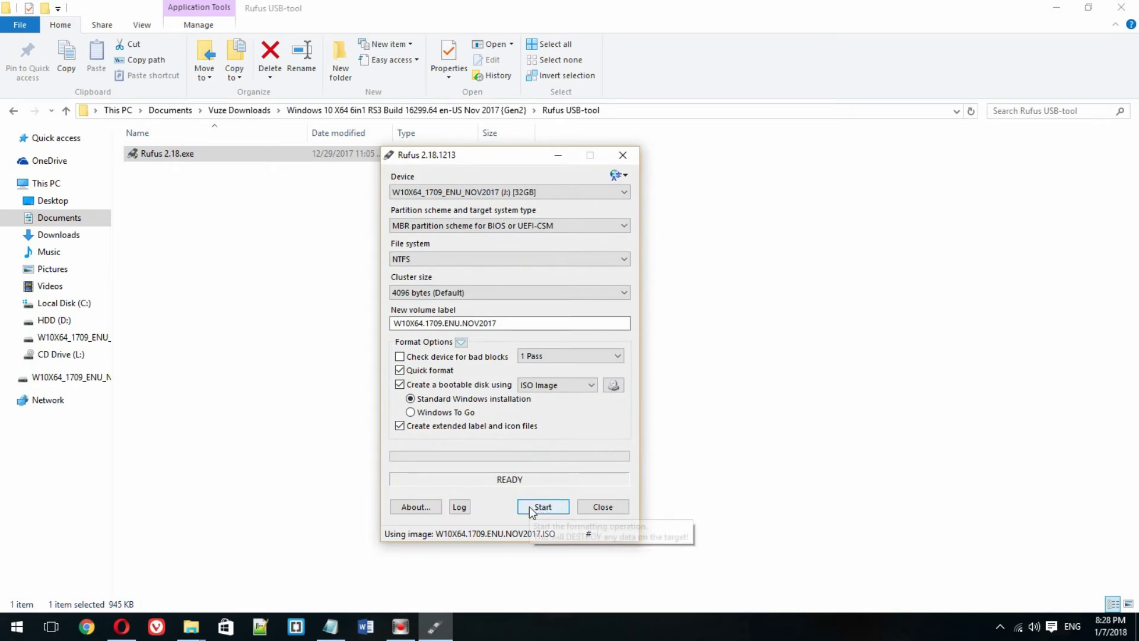
Start writing the 32GB drive, confirming the data-destruction warning
{"action": "left_click", "coordinate": [531, 509]}
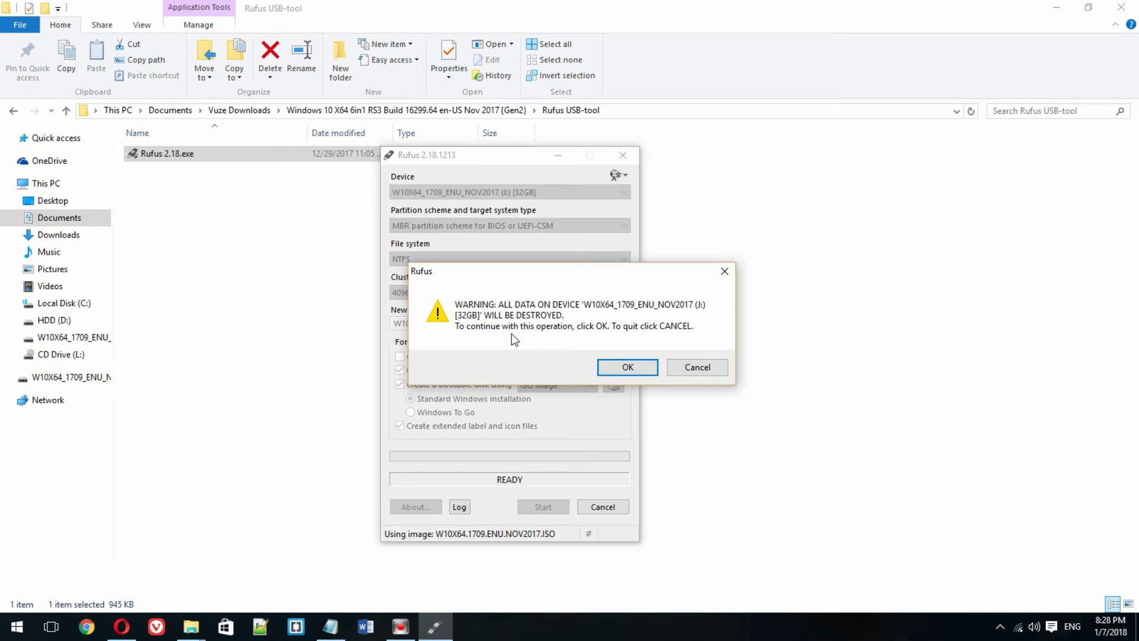
{"action": "left_click", "coordinate": [625, 369]}
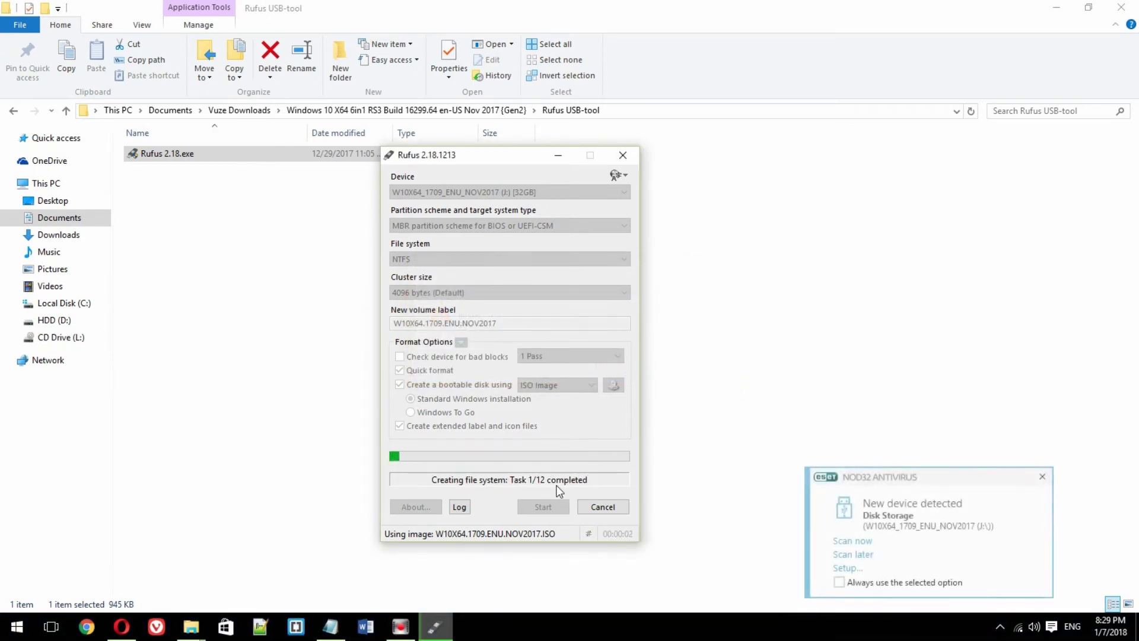
Dismiss the ESET 'New device detected' popup while Rufus finishes to READY
{"action": "left_click", "coordinate": [1042, 477]}
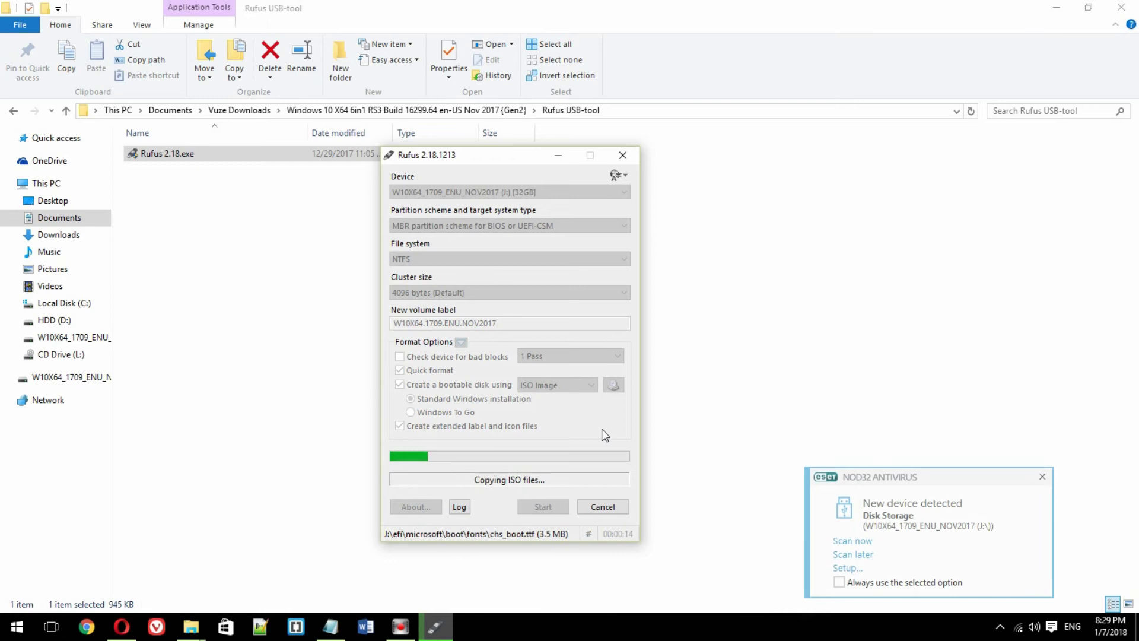
{"action": "left_click", "coordinate": [1042, 478]}
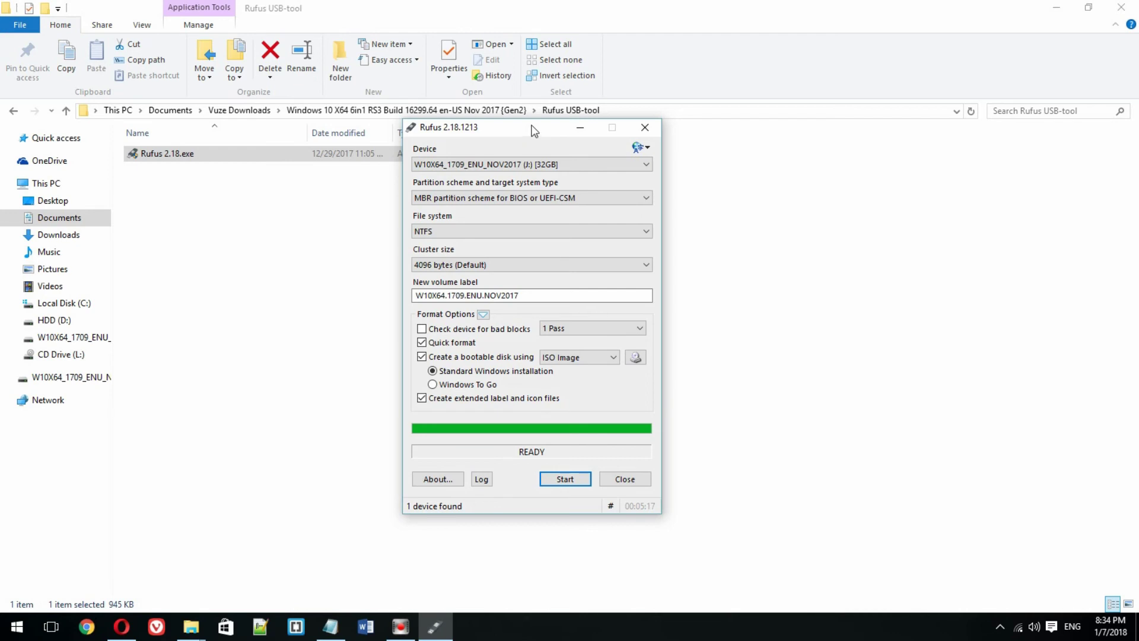
Close Rufus now that the drive shows READY
{"action": "left_click", "coordinate": [624, 479]}
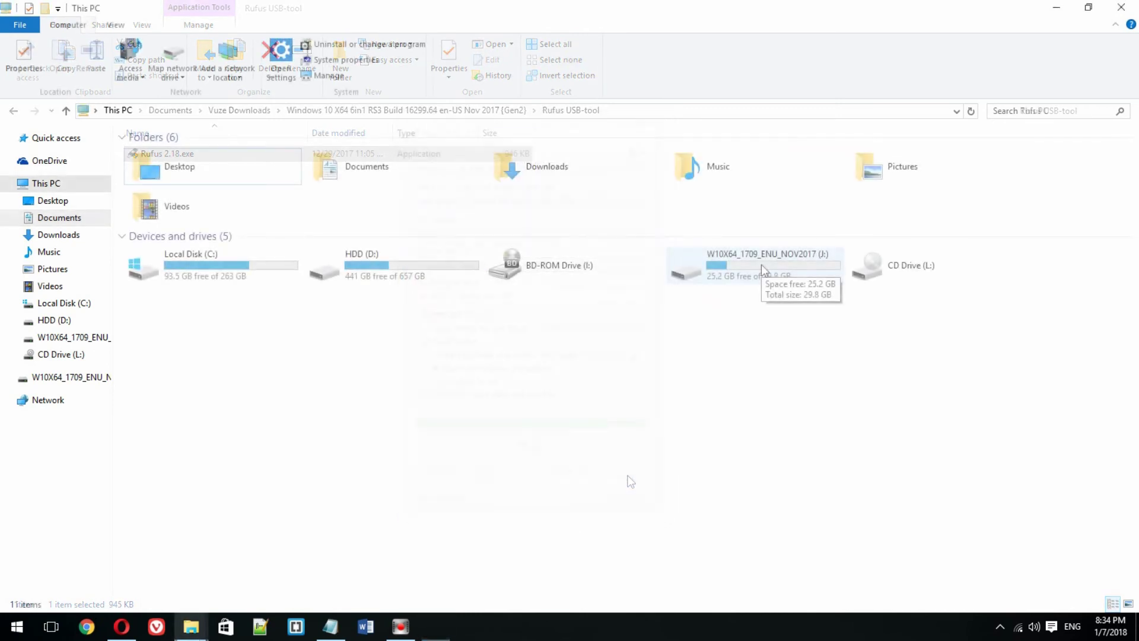